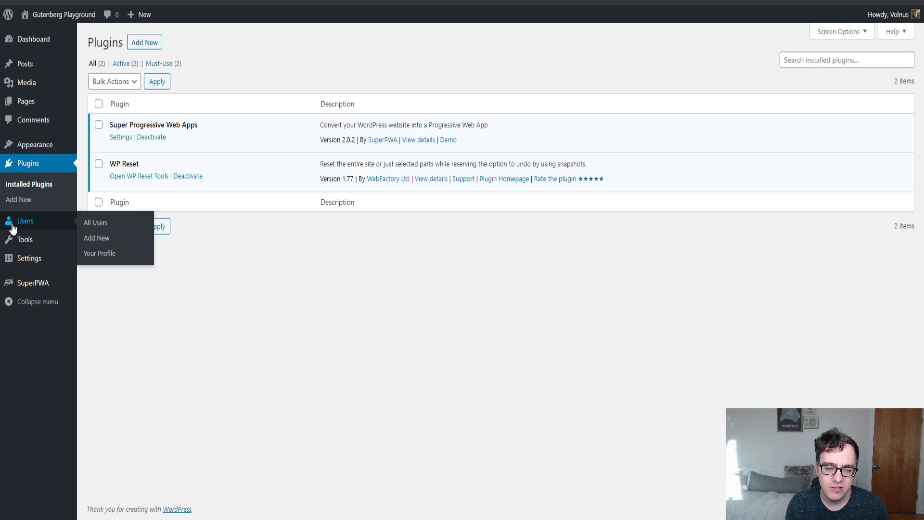
left_click(62, 283)
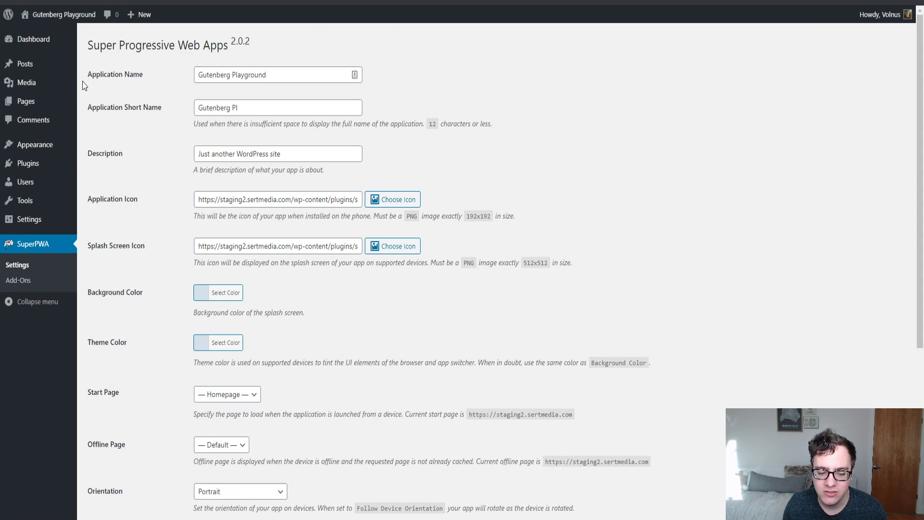
mouse_move(76, 84)
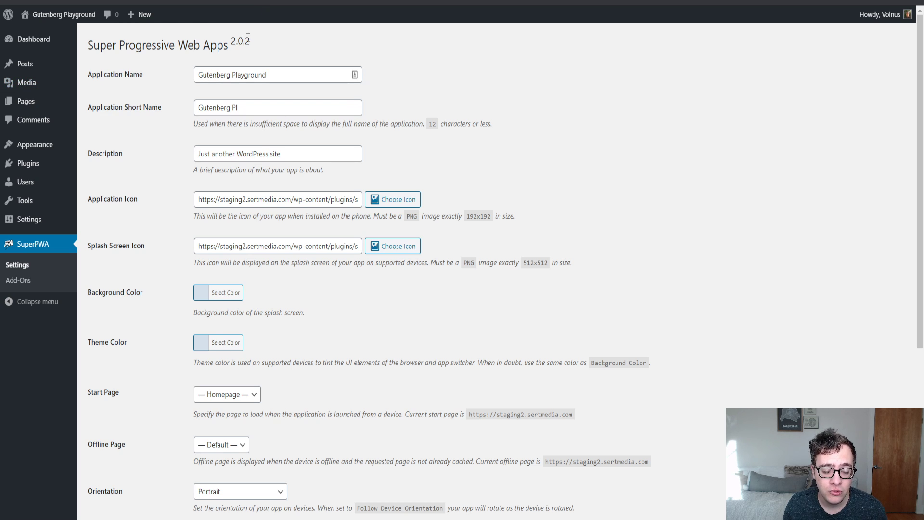
scroll(297, 135, "down", 5)
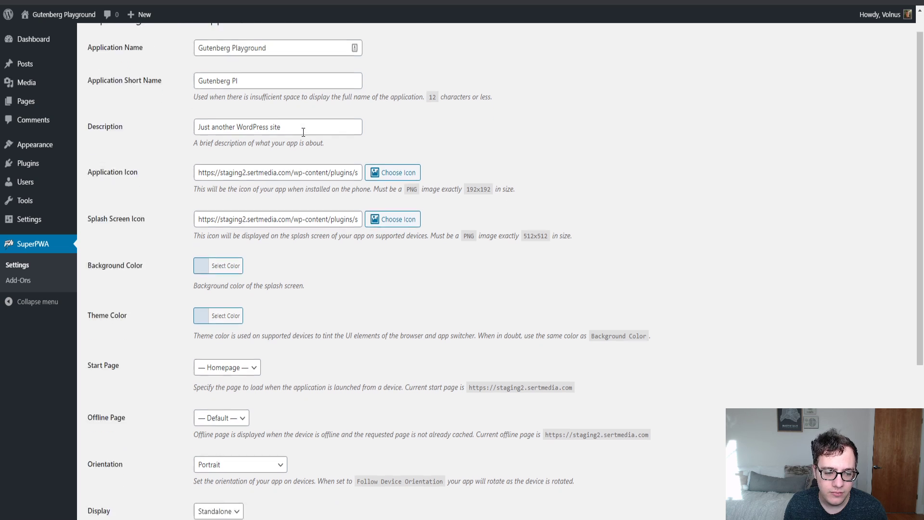
scroll(287, 127, "up", 5)
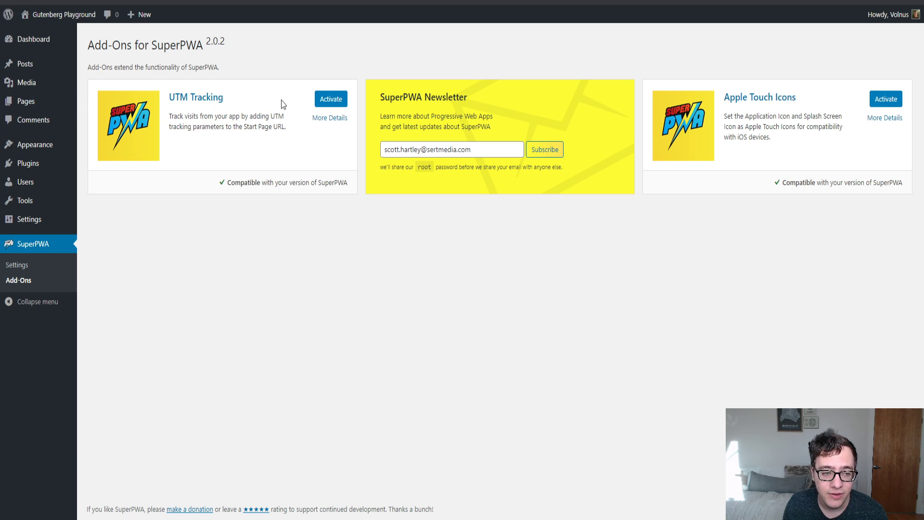
Step: Activate the UTM Tracking and Apple Touch Icons add-ons, then go back to SuperPWA Settings
left_click(337, 99)
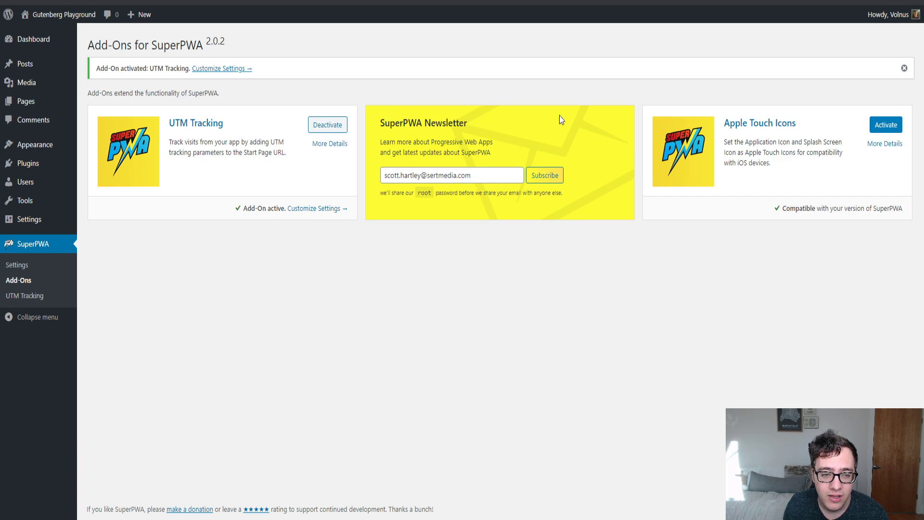
left_click(884, 126)
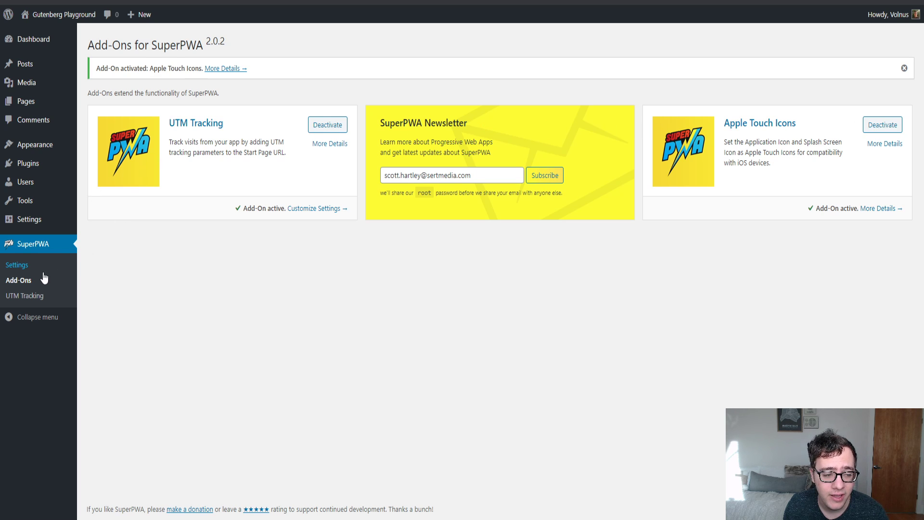
left_click(20, 265)
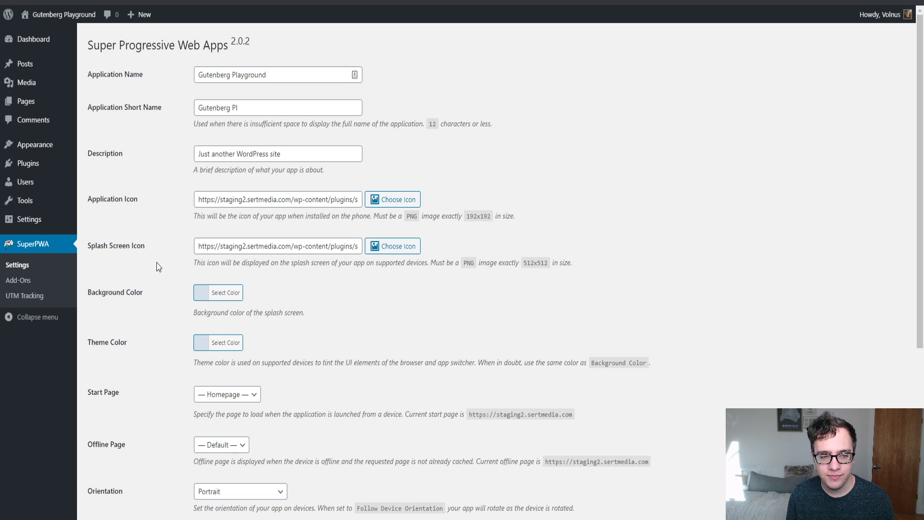
Step: Trim the Application Short Name to 'Gutenberg', keeping the description 'Just another WordPress site'
scroll(231, 258, "down", 5)
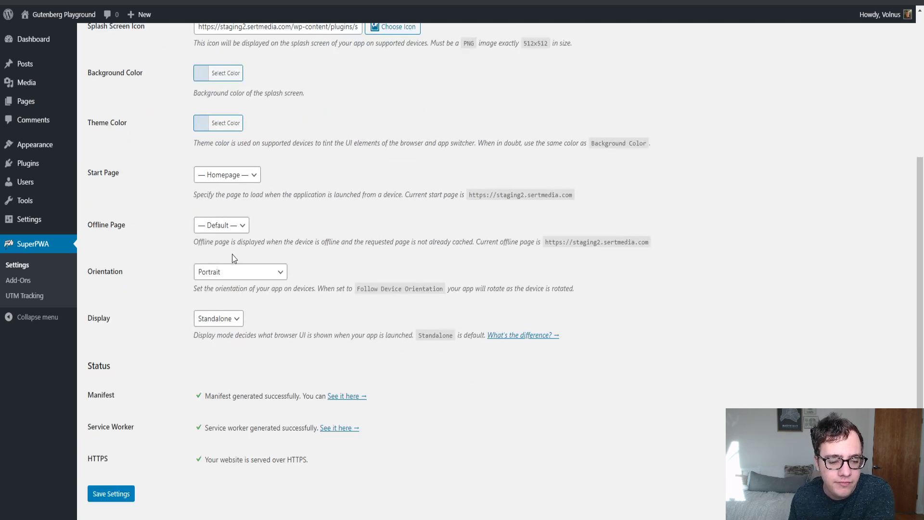
scroll(218, 226, "up", 5)
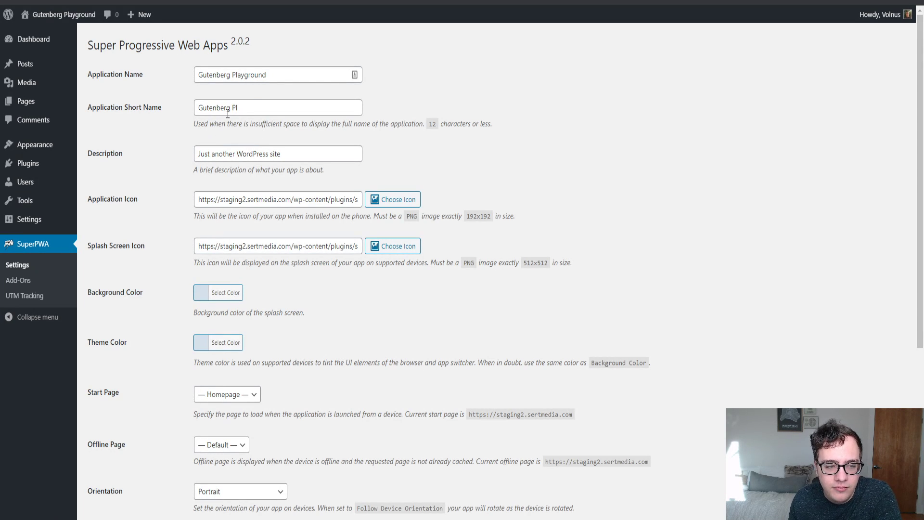
left_click(280, 103)
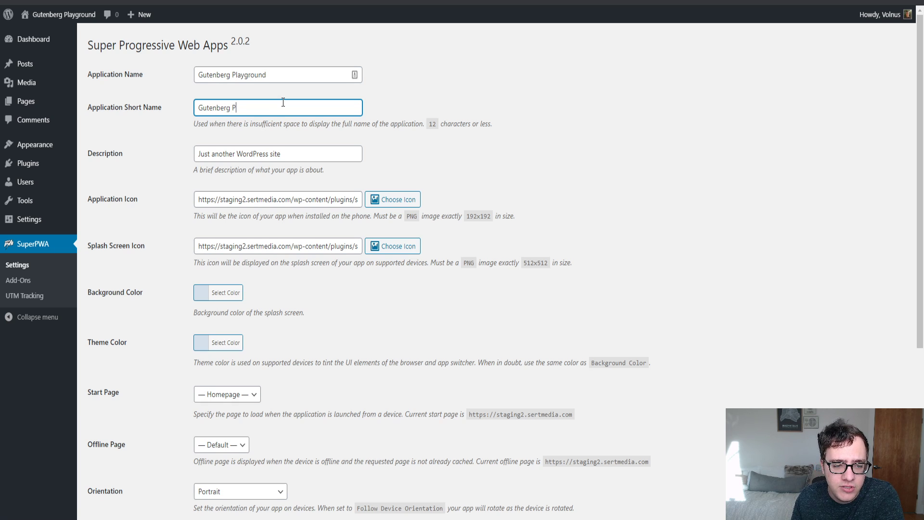
key("BackSpace")
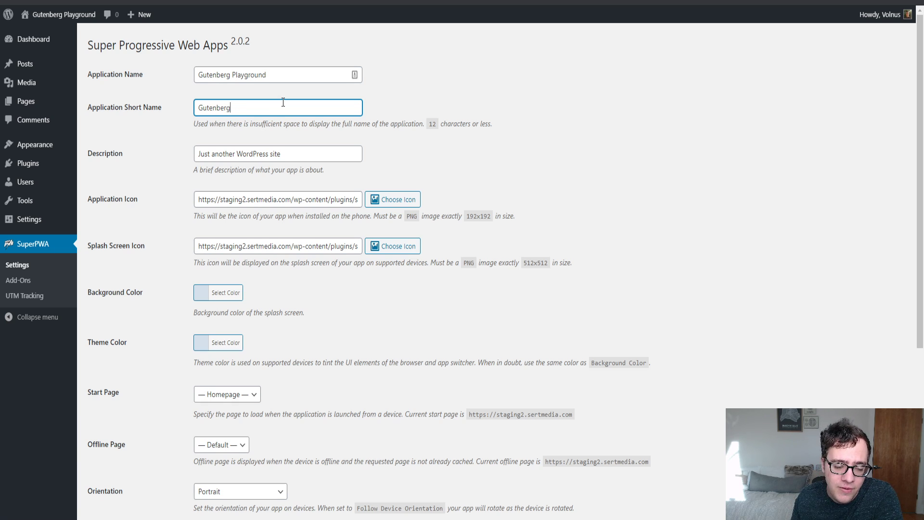
triple_click(299, 152)
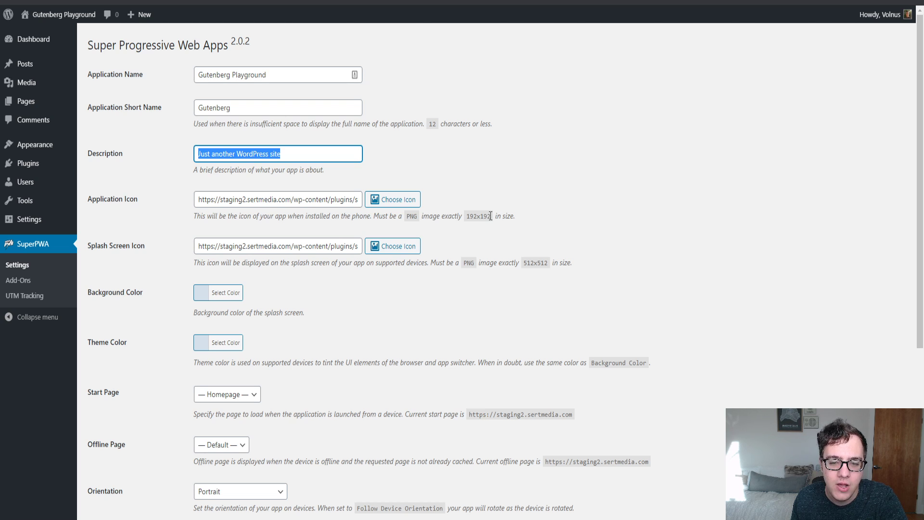
left_click(546, 263)
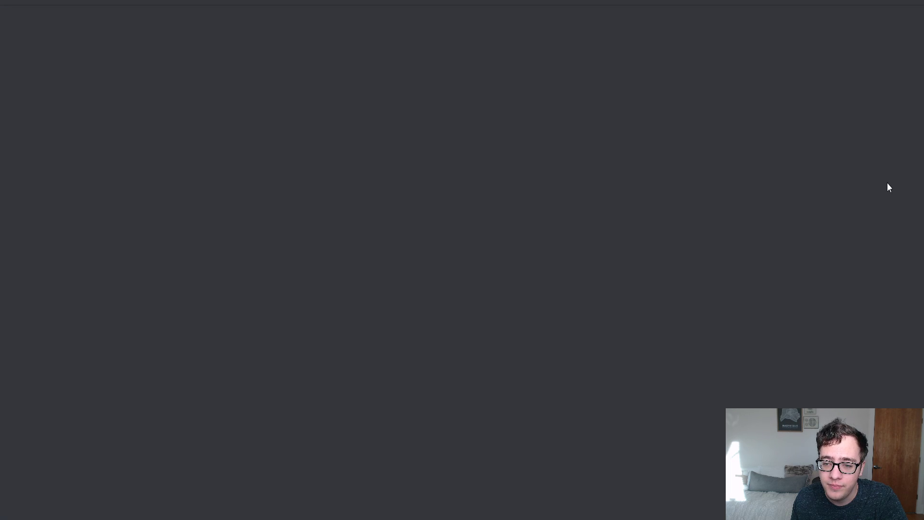
key("Escape")
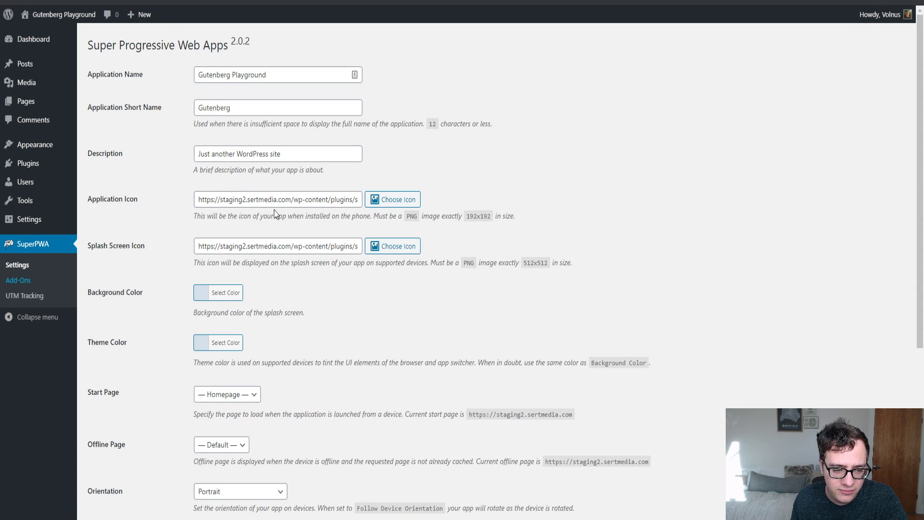
scroll(274, 209, "down", 6)
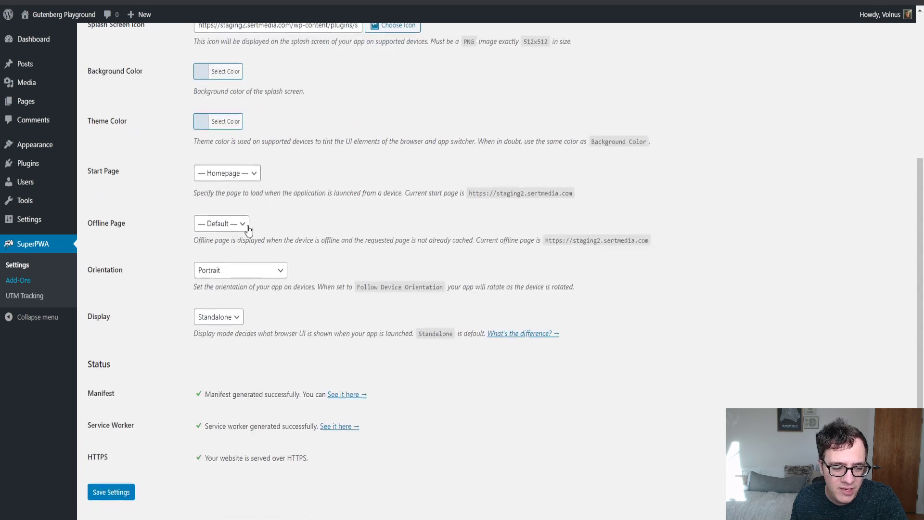
scroll(339, 261, "up", 5)
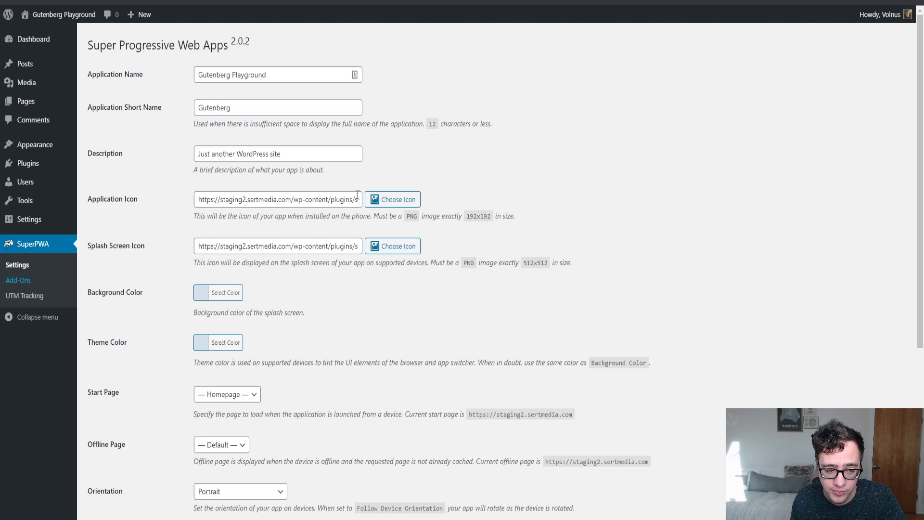
Step: Set the Application Icon to the OPEN sign photo from the media library
triple_click(262, 198)
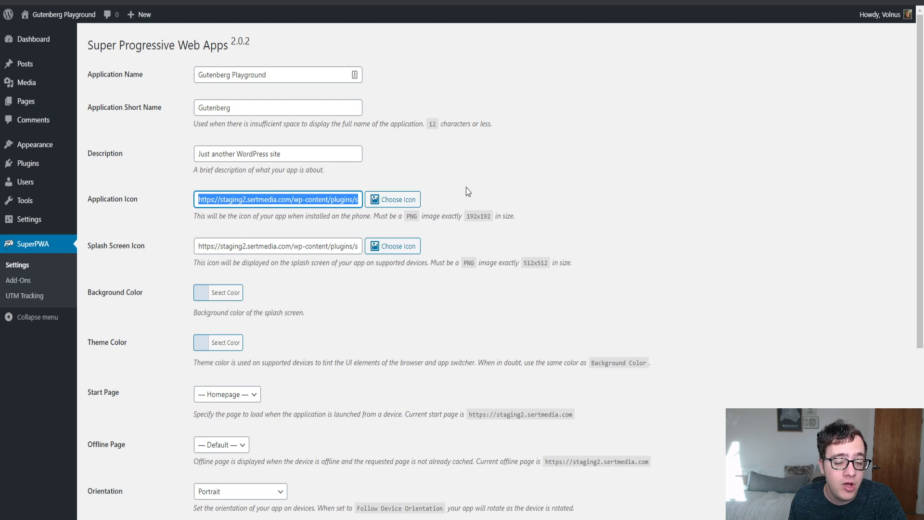
left_click(396, 202)
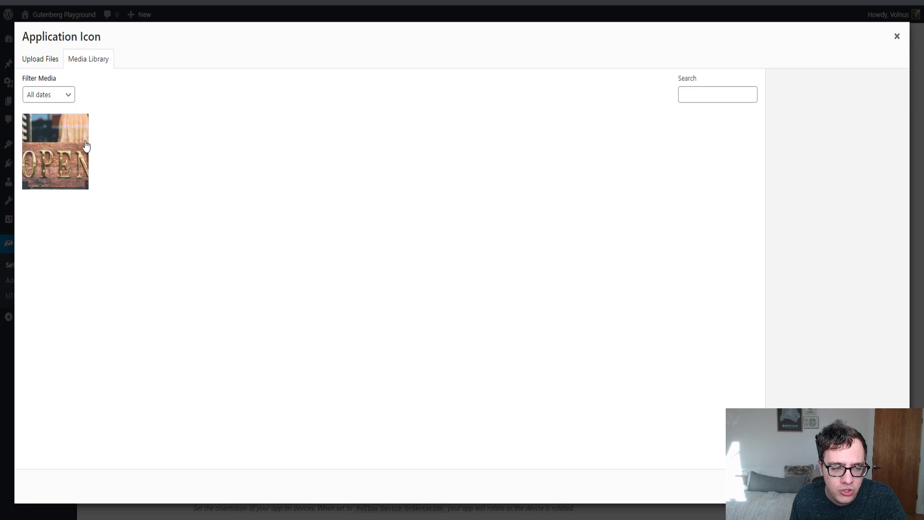
left_click(58, 159)
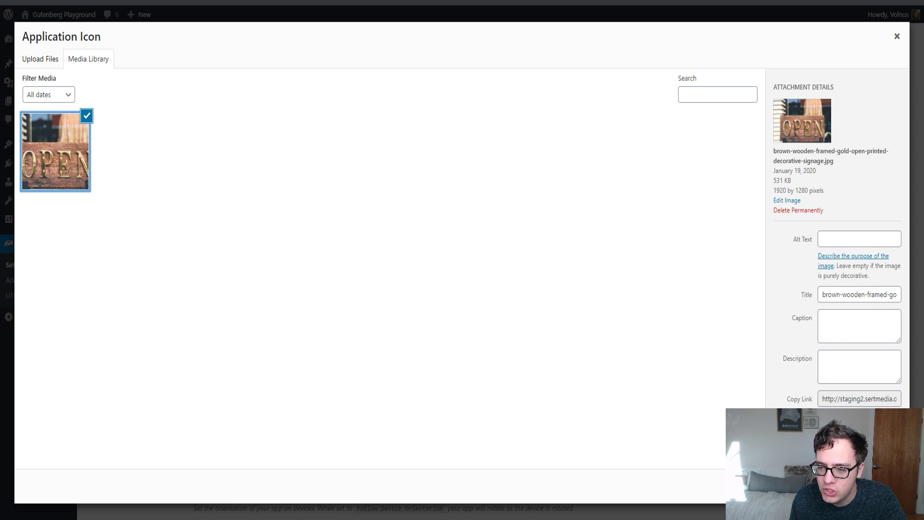
left_click(876, 486)
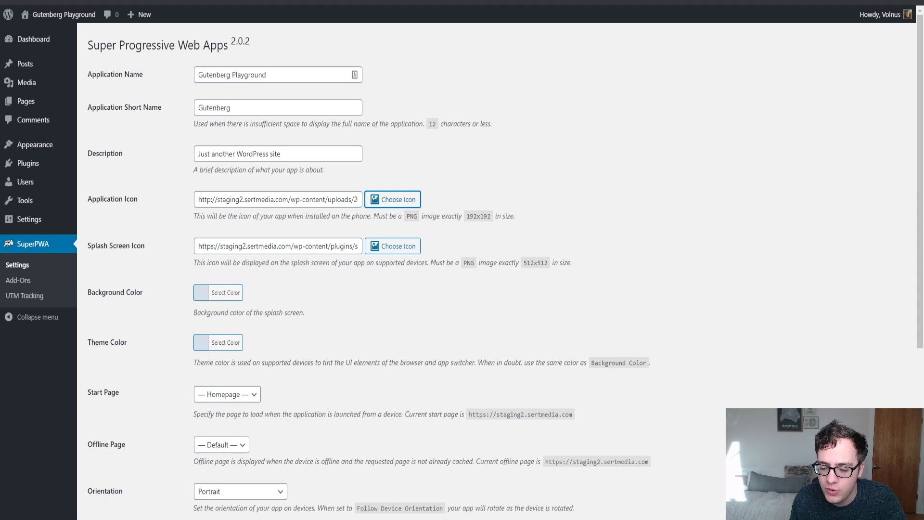
Step: Set the Splash Screen Icon to the same OPEN sign photo
left_click(391, 243)
double_click(45, 156)
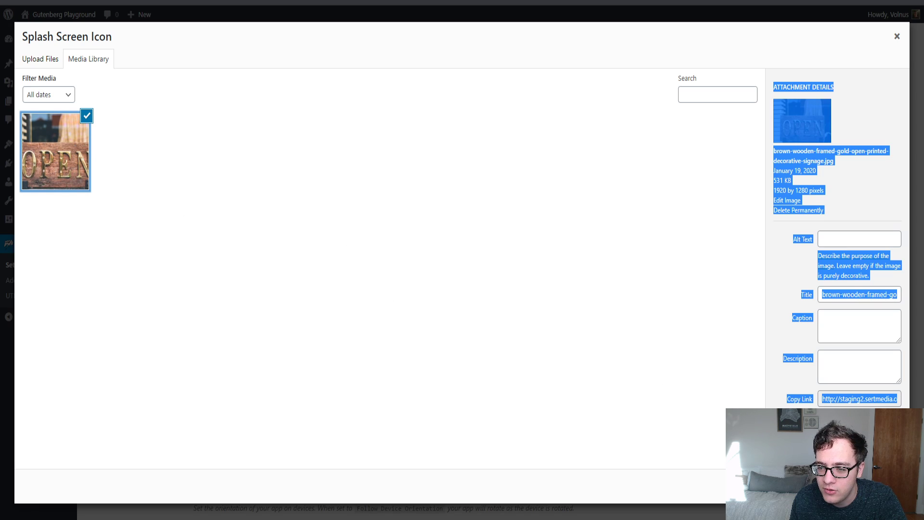
left_click(877, 487)
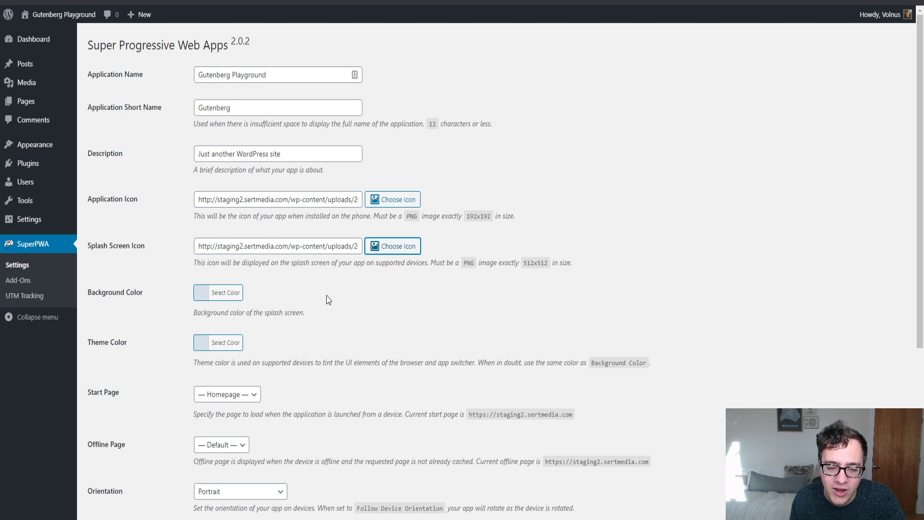
scroll(326, 299, "down", 5)
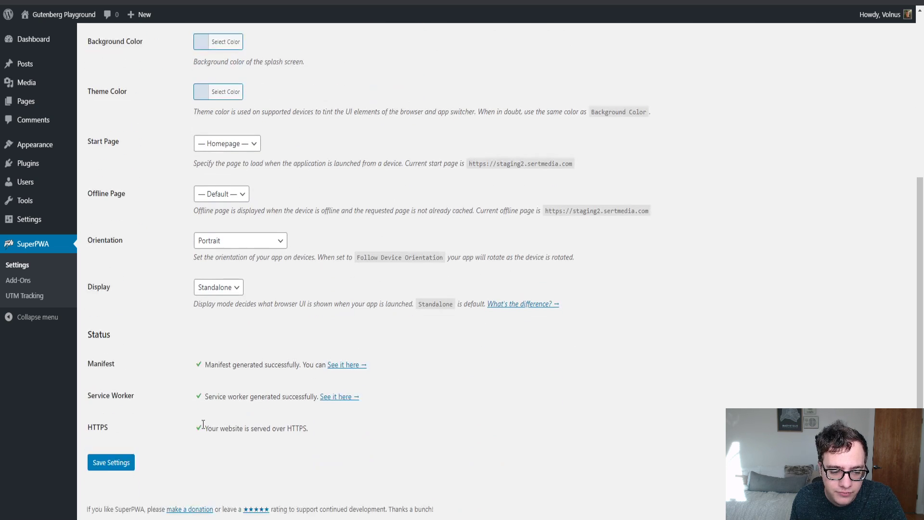
Step: Save the SuperPWA settings with the Gutenberg short name and OPEN sign icons
left_click(119, 461)
scroll(265, 329, "up", 6)
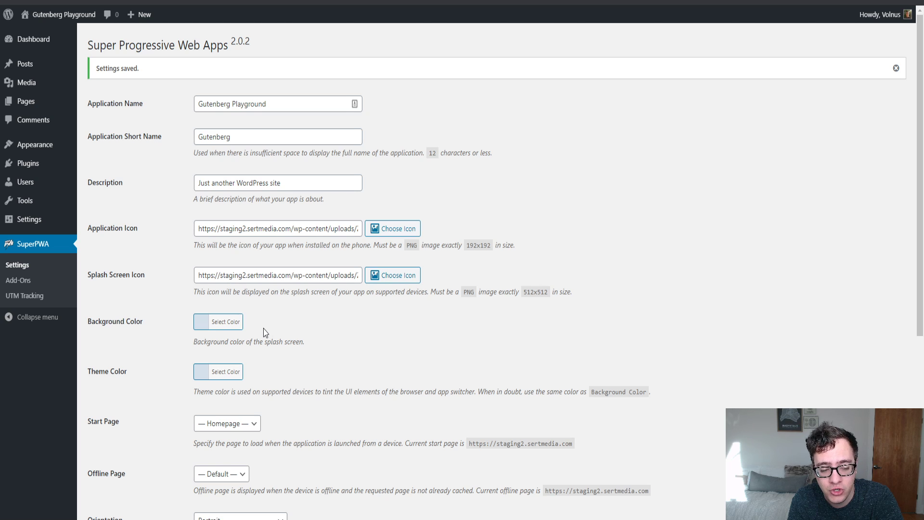
Step: Set the splash screen background colour to black
left_click(226, 322)
left_click(204, 450)
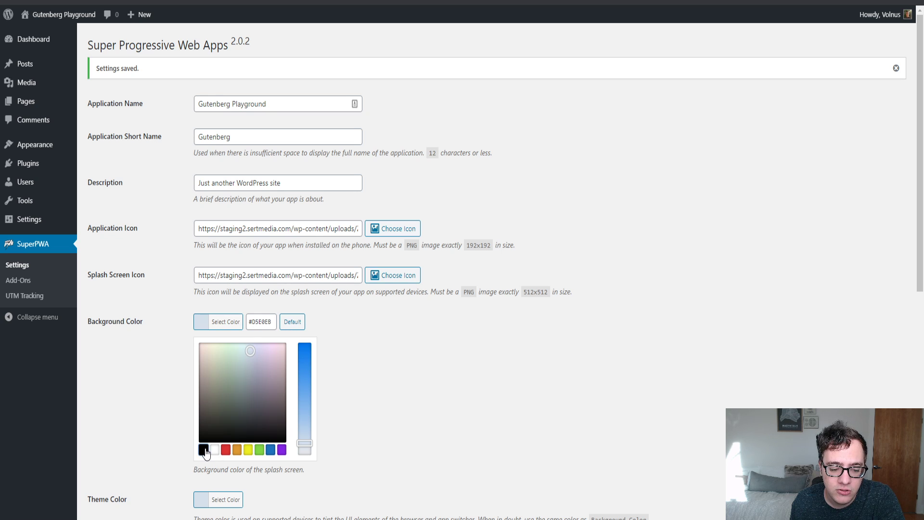
left_click(457, 316)
scroll(239, 368, "down", 5)
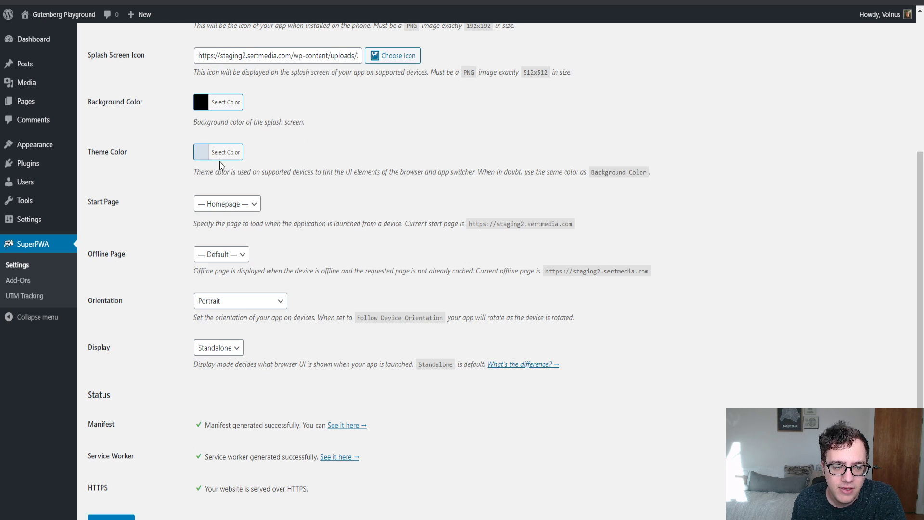
scroll(301, 185, "up", 1)
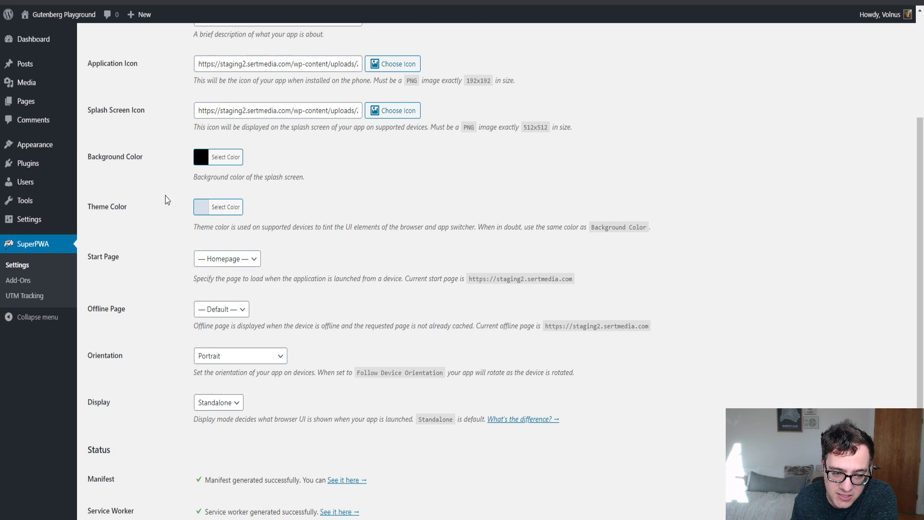
Step: Set the theme colour to the white preset (#ffffff)
left_click(226, 208)
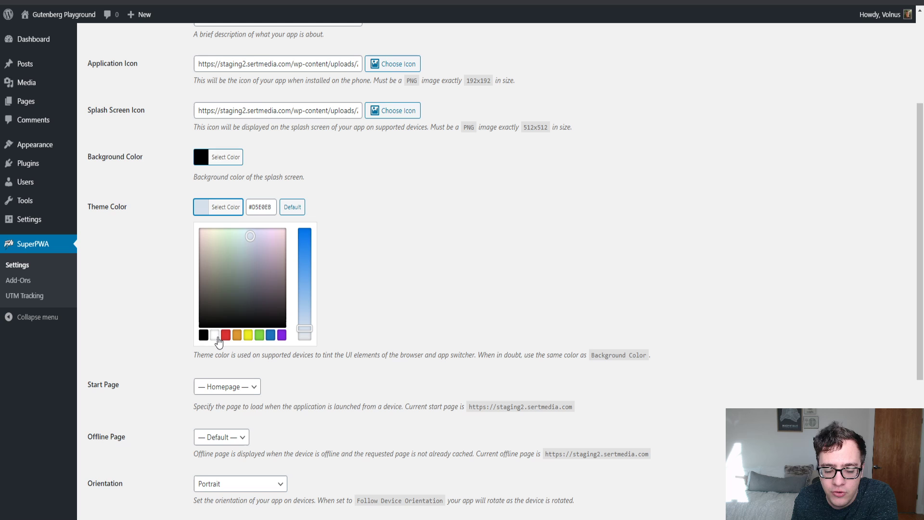
left_click(215, 336)
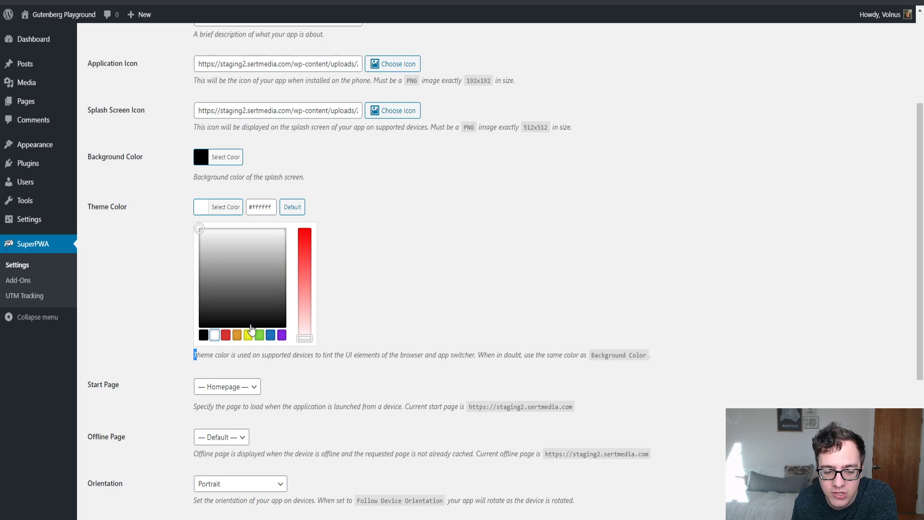
left_click(440, 256)
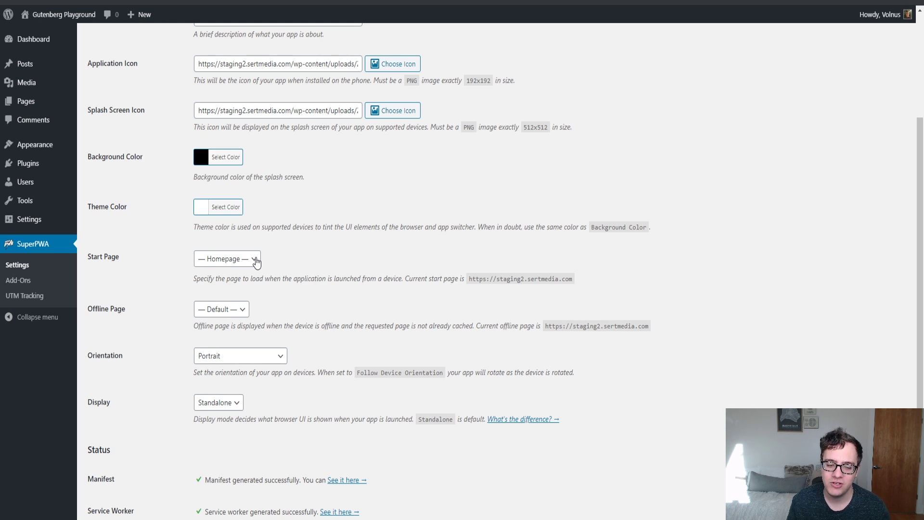
Step: Set the Offline Page from Default to Sample Page
left_click(229, 310)
left_click(231, 338)
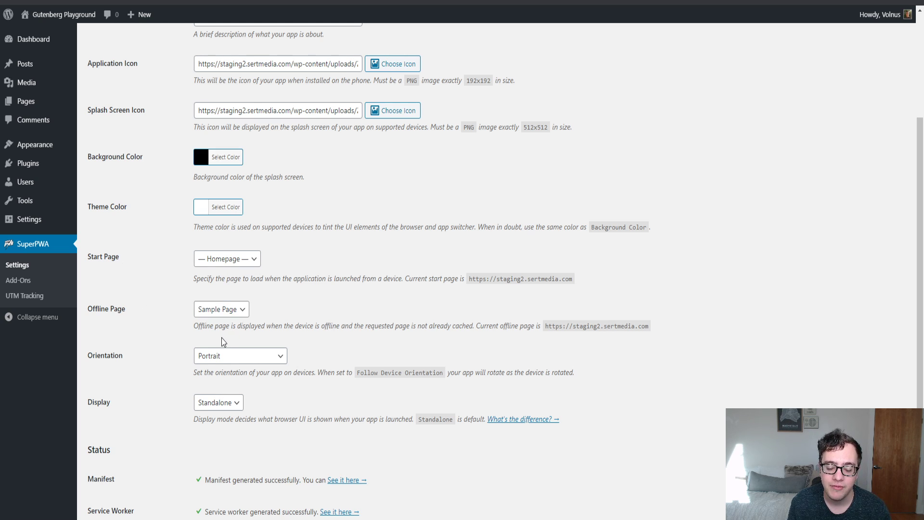
Step: Change the Orientation setting from Portrait to Follow Device Orientation
scroll(155, 345, "down", 1)
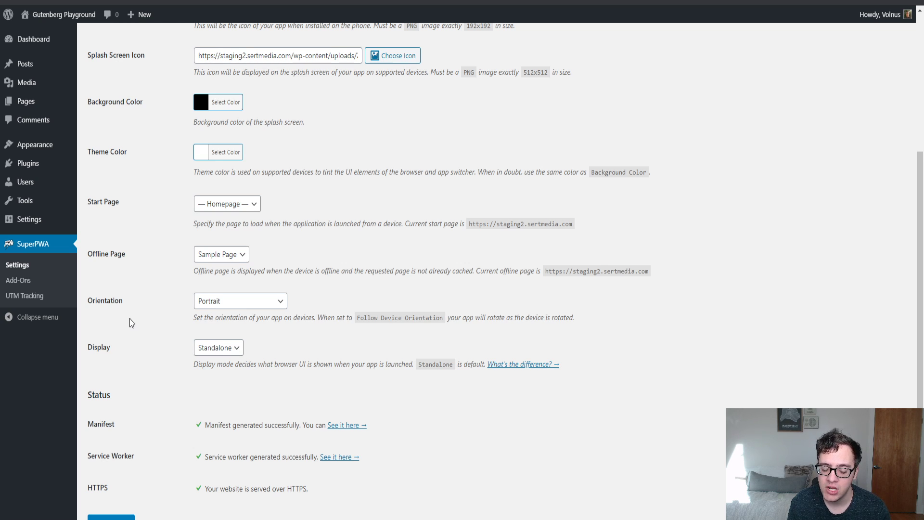
left_click_drag(210, 319, 214, 305)
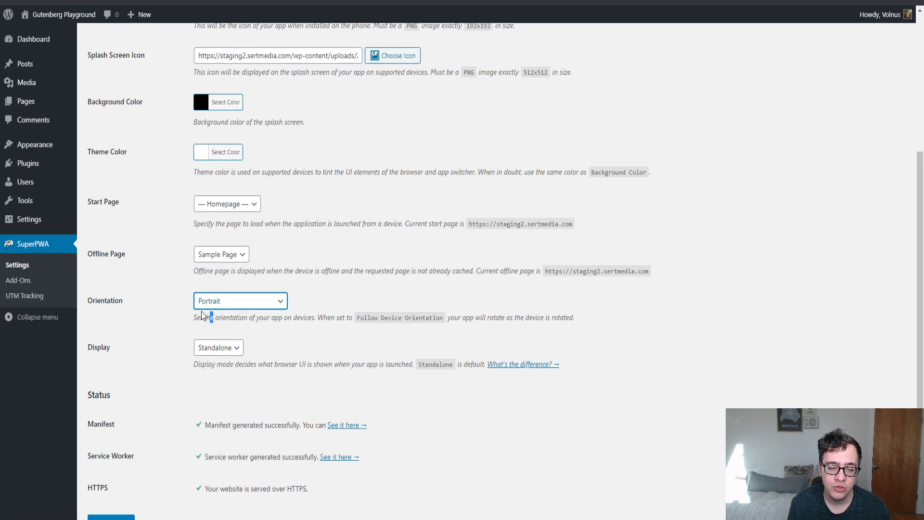
key("Up")
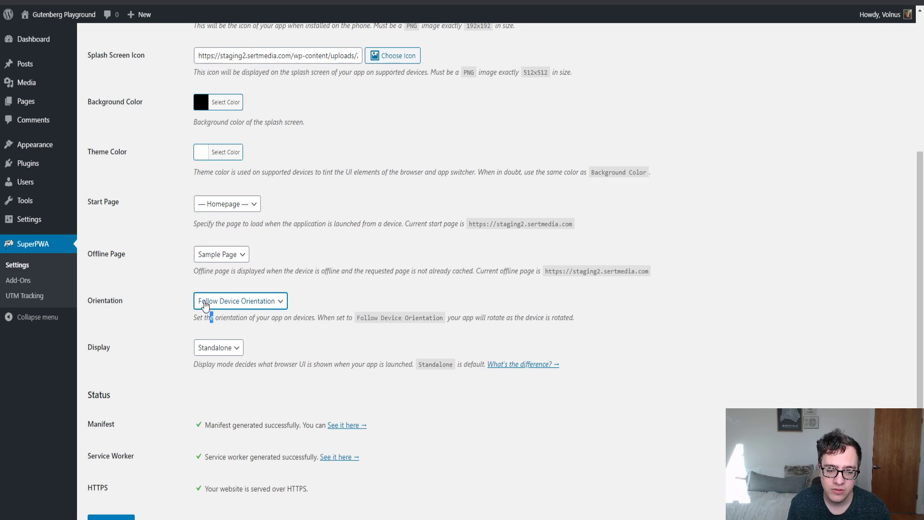
left_click(209, 322)
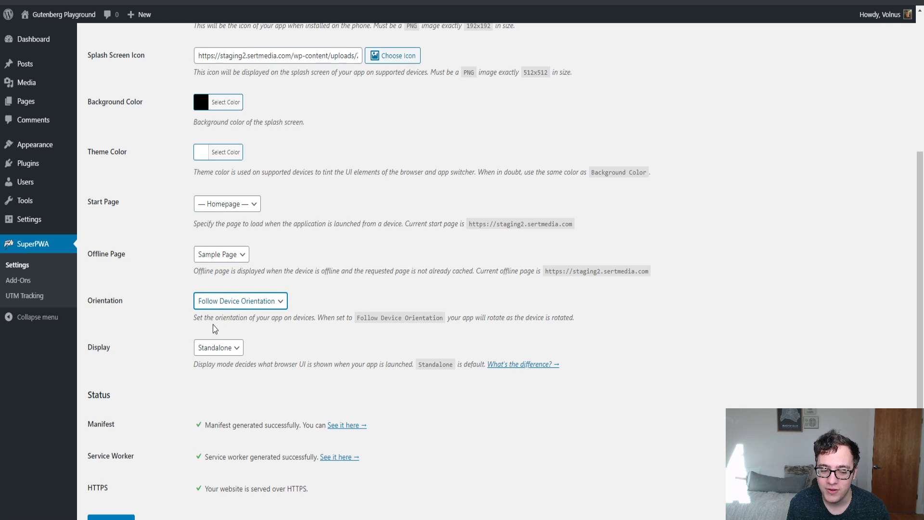
key("Down")
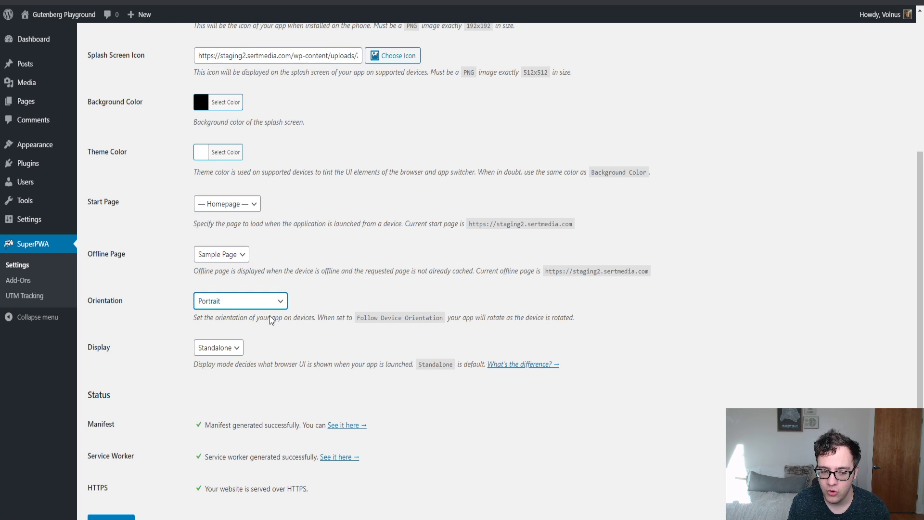
key("Up")
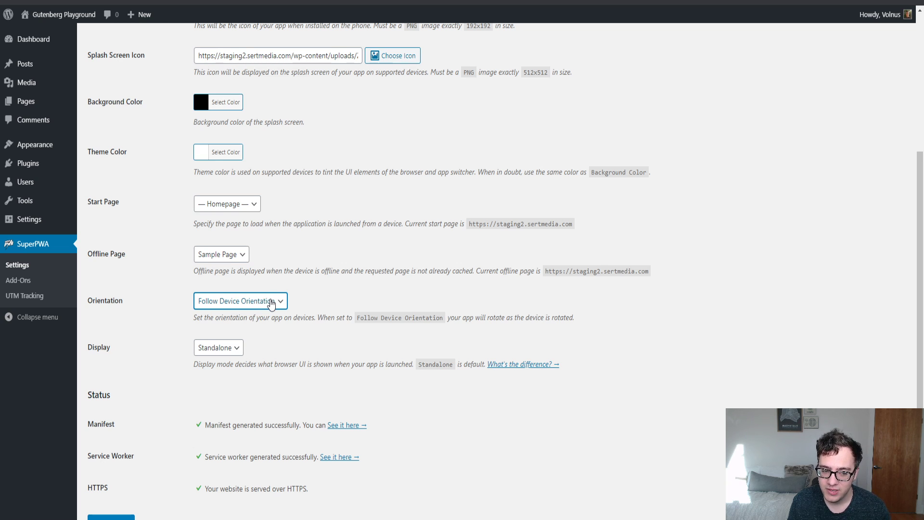
left_click(320, 296)
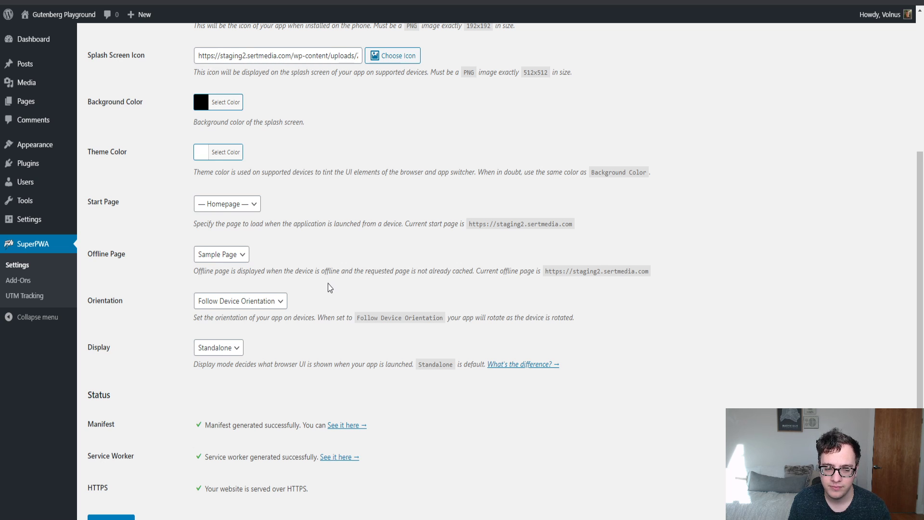
scroll(337, 301, "down", 1)
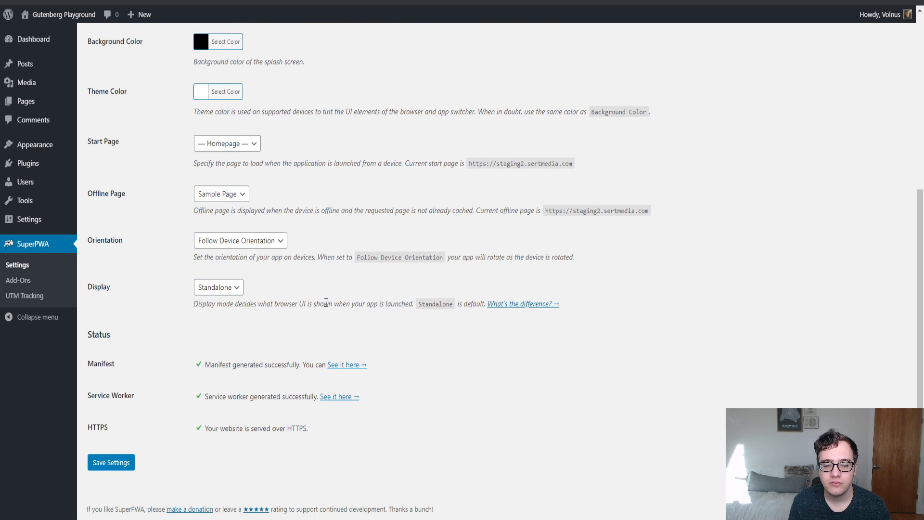
Step: Select the Display mode dropdown, still set to Standalone, ready for changing
left_click(233, 288)
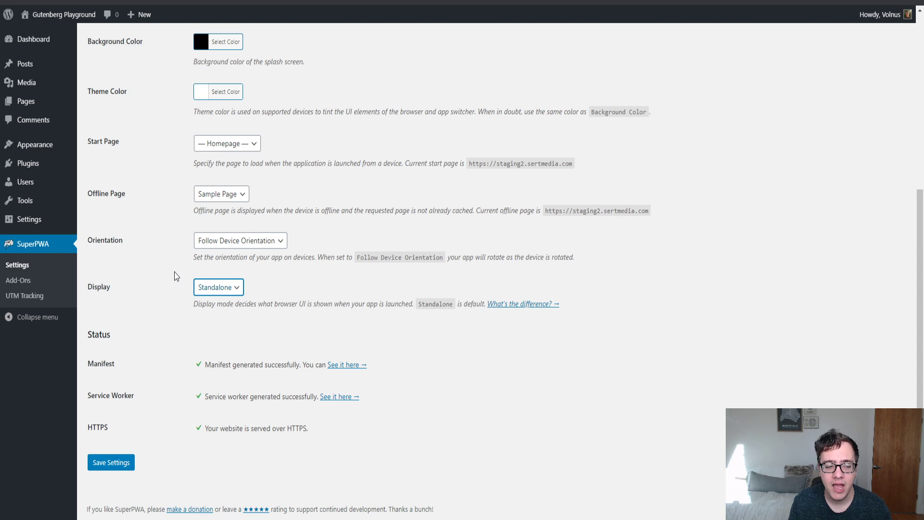
left_click(175, 275)
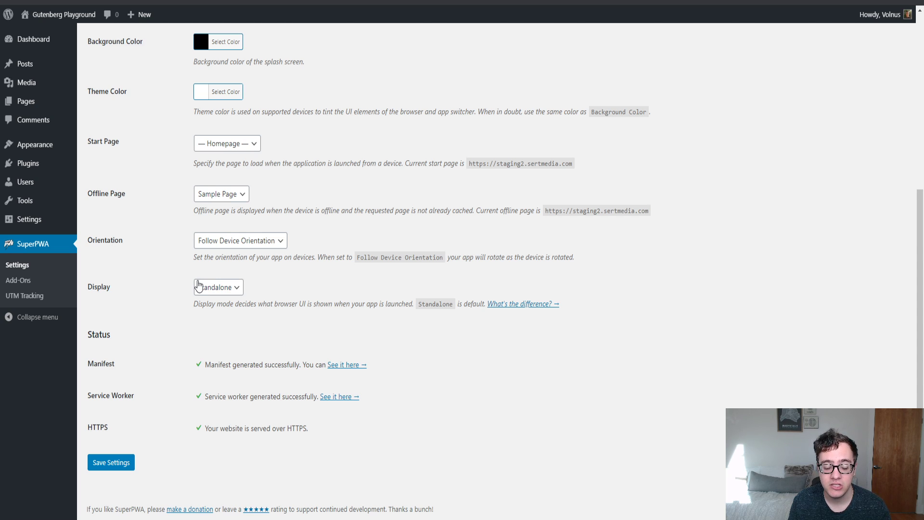
left_click(200, 287)
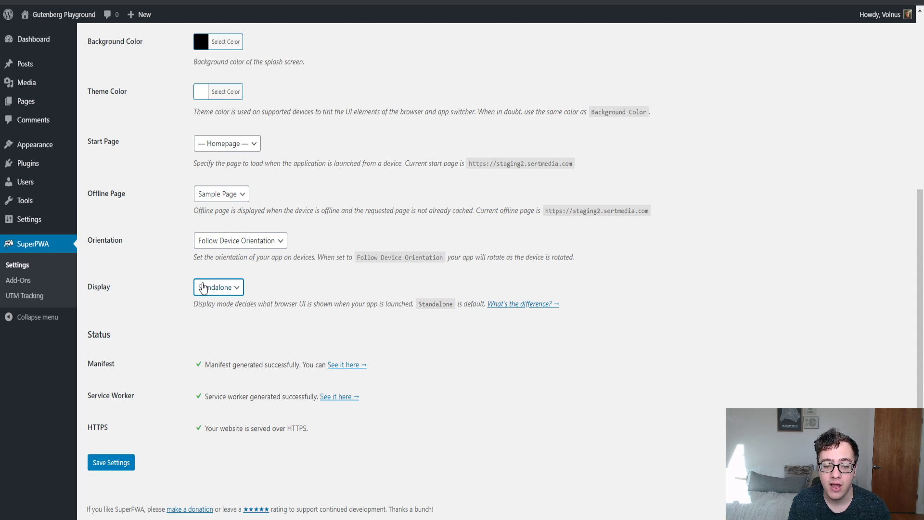
left_click(273, 301)
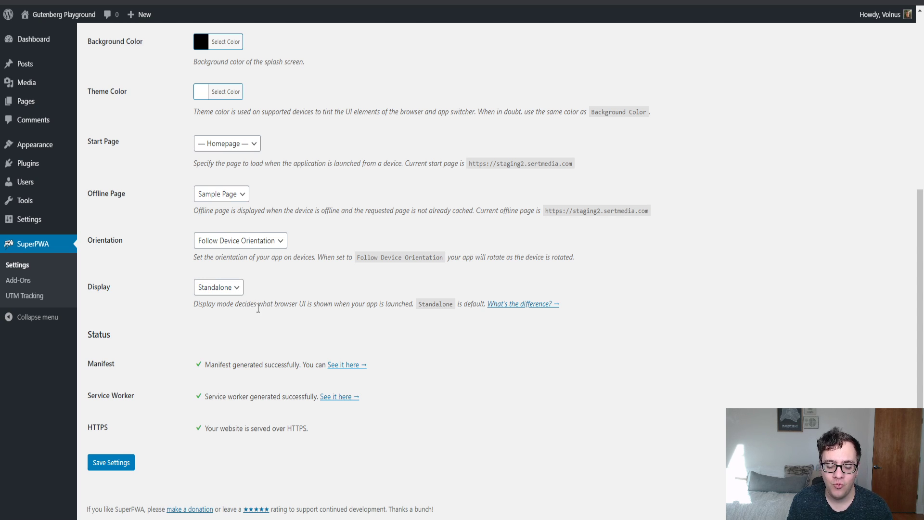
left_click(240, 287)
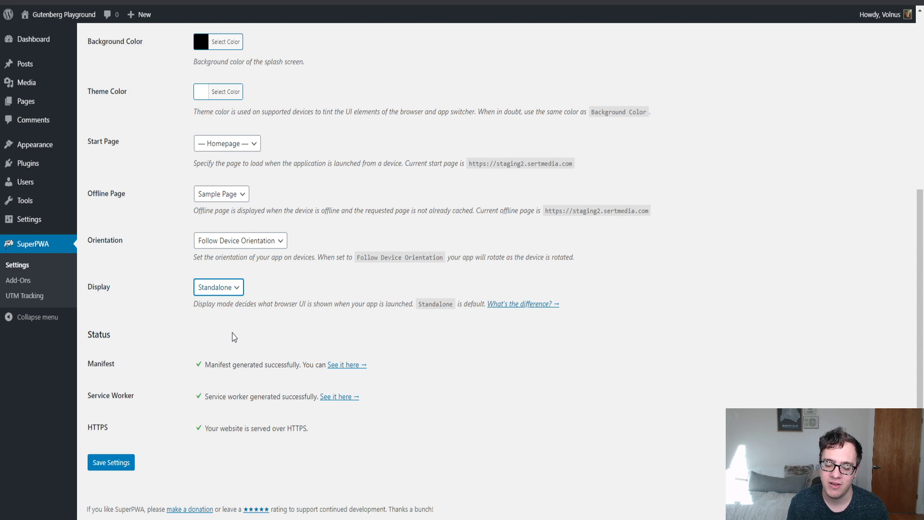
Step: Switch Display mode to Browser and save the settings, with the offline page resolving to sample-page
key("Down")
key("Down")
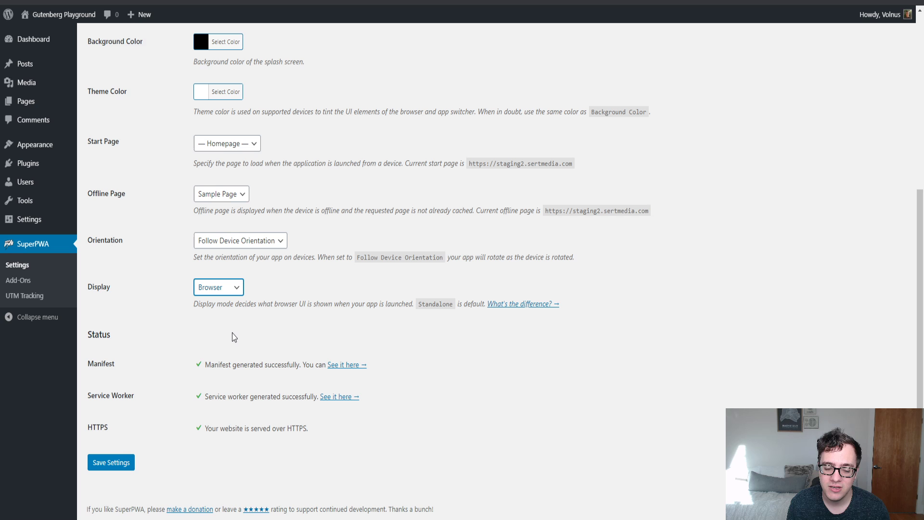
left_click(118, 469)
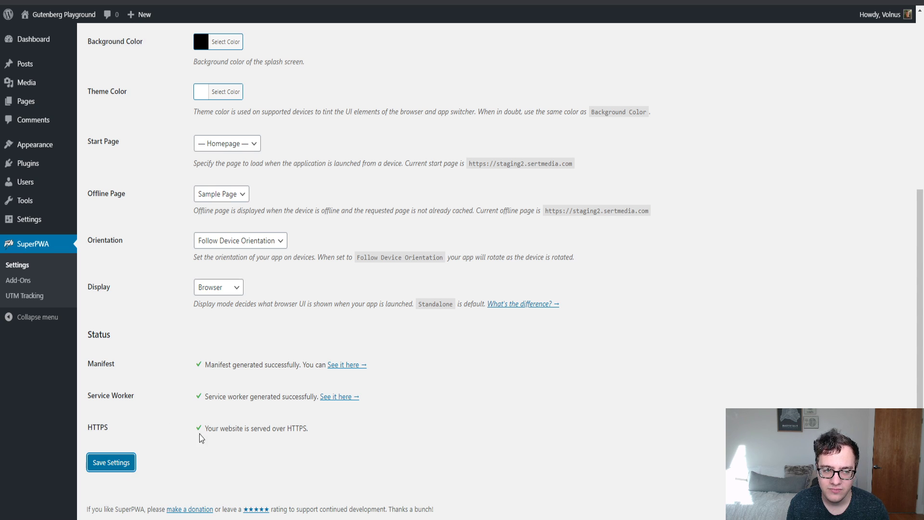
scroll(313, 332, "down", 6)
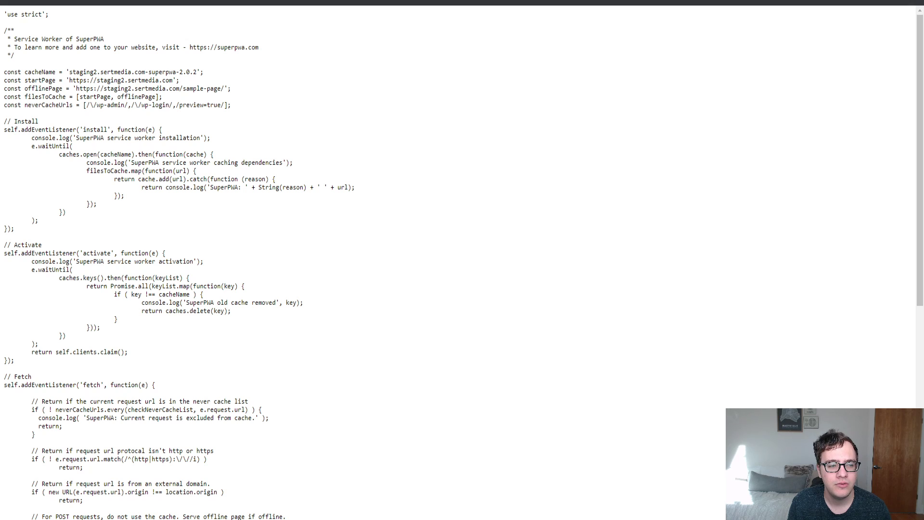
scroll(260, 120, "down", 8)
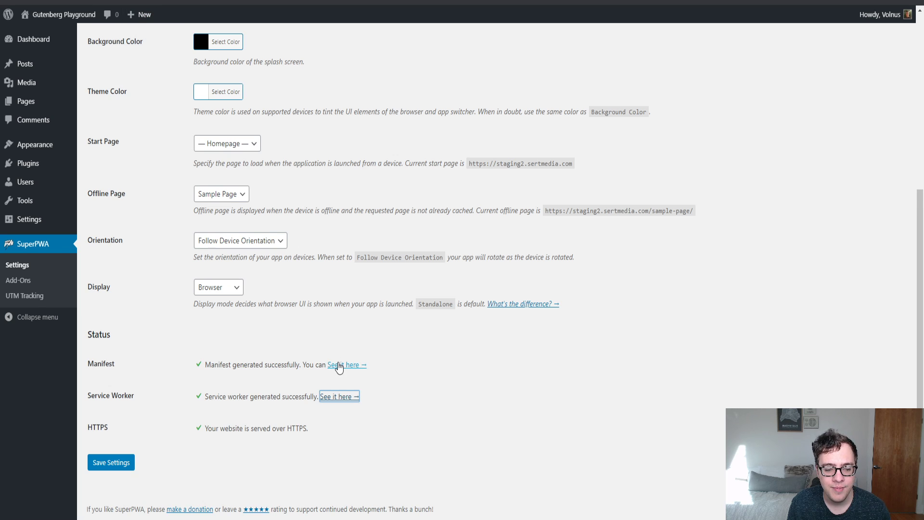
left_click(339, 365)
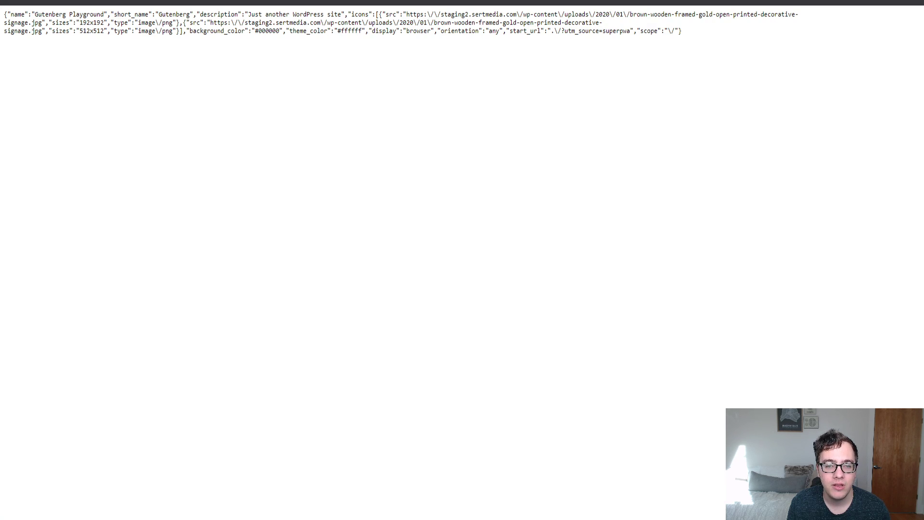
key("alt+Left")
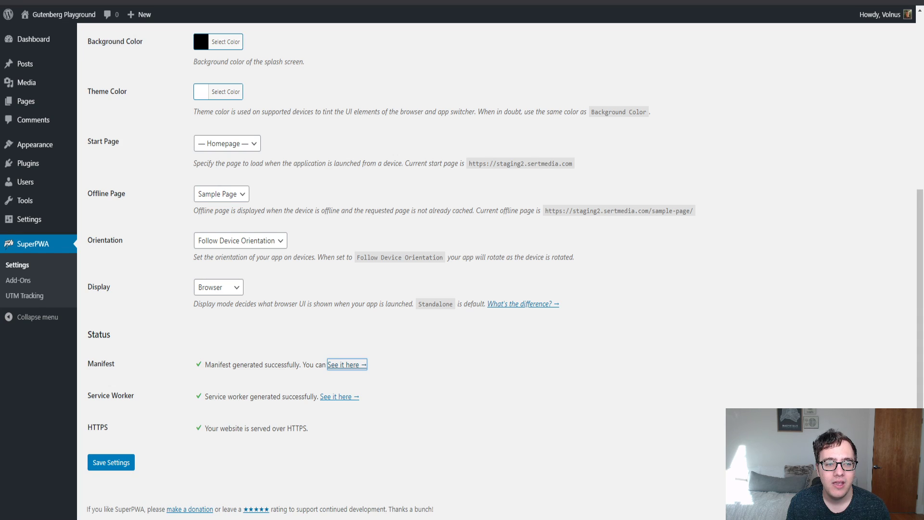
key("alt+Left")
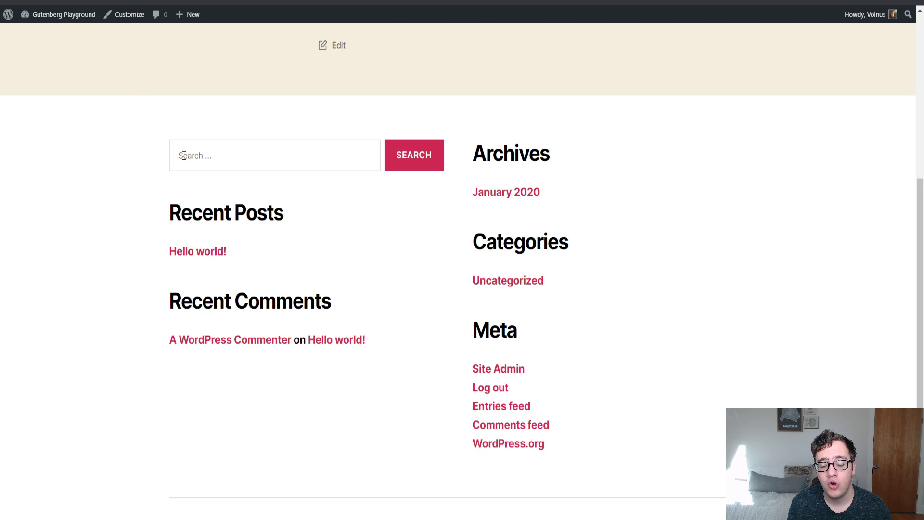
scroll(289, 158, "up", 6)
scroll(479, 108, "down", 6)
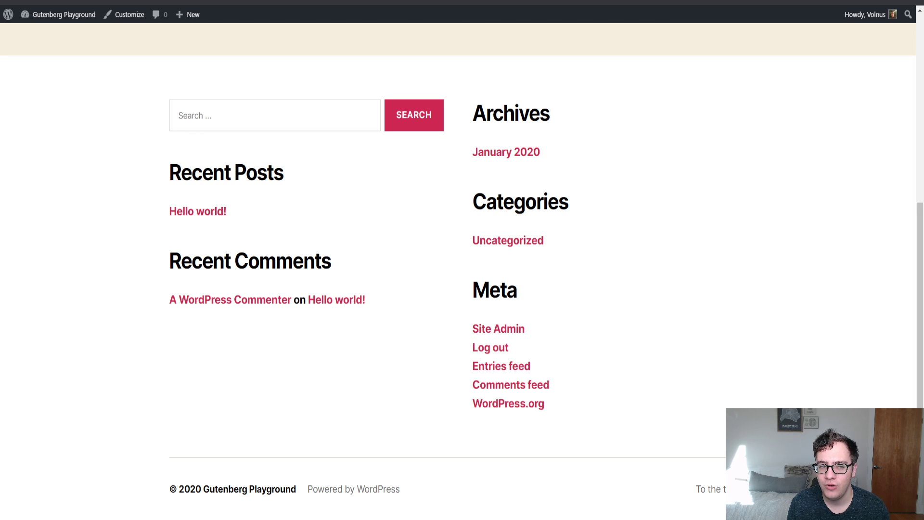
key("alt+Right")
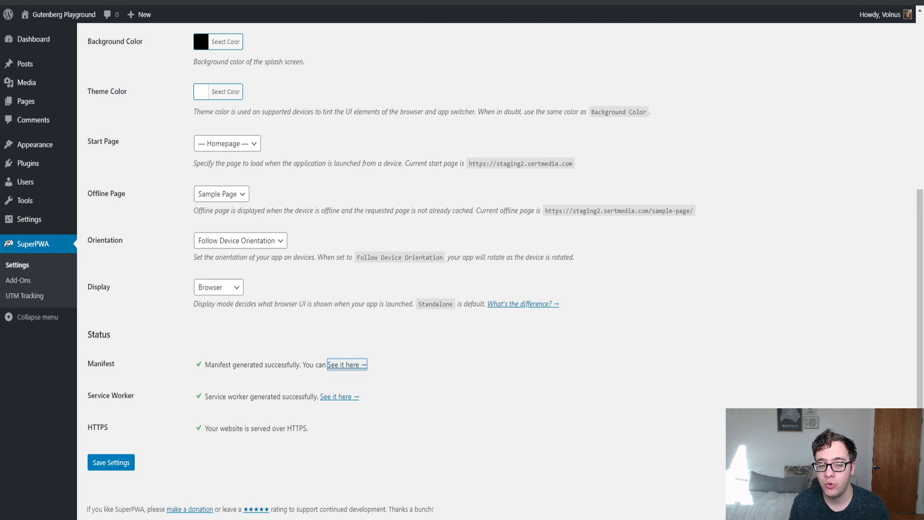